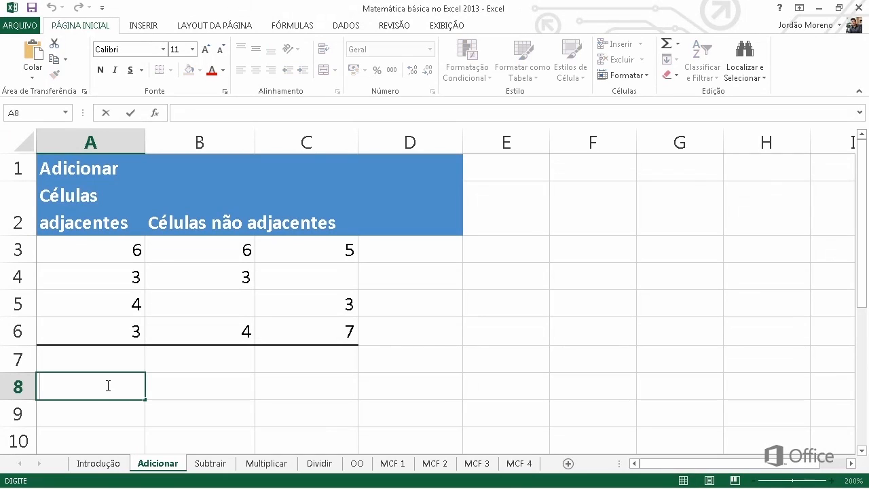
Step: Enter the formula =A3+A4+A5+A6 in cell A8 to add the adjacent cells individually
type("=")
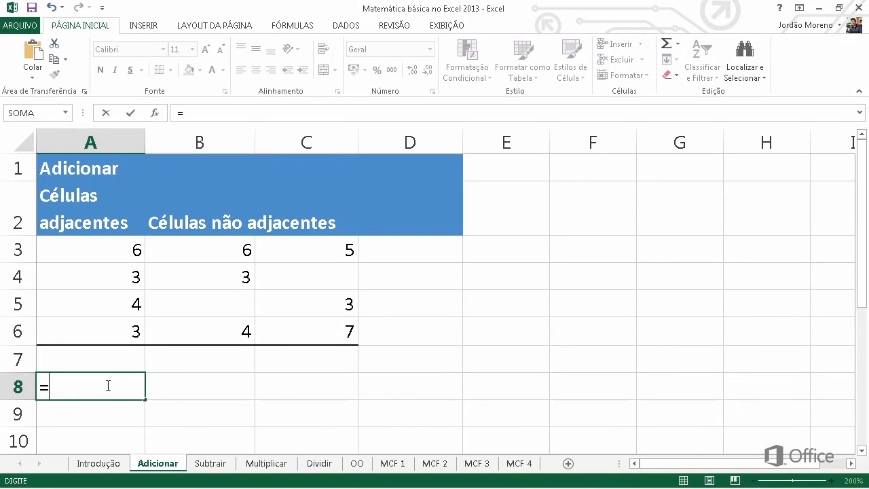
type("A3+A")
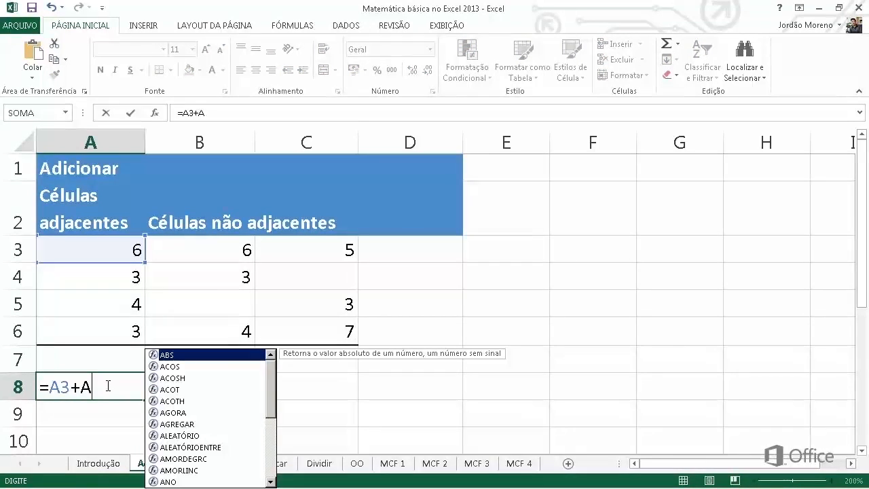
type("4+A")
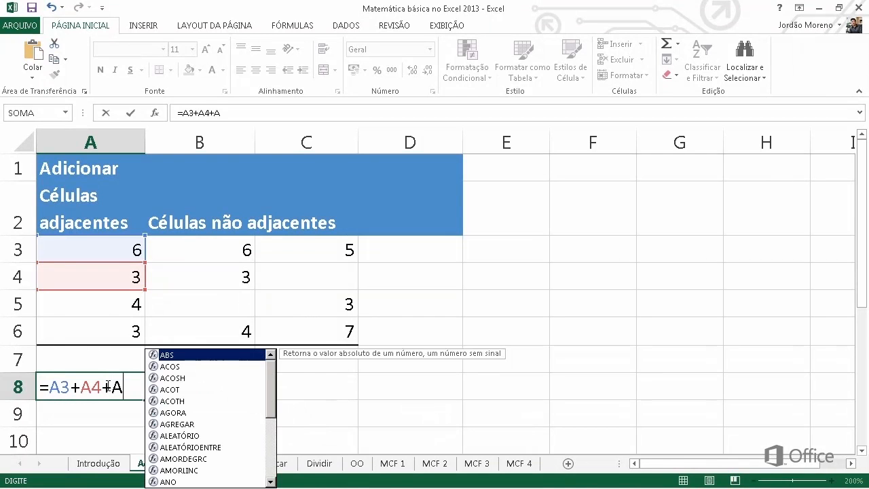
type("5+A6")
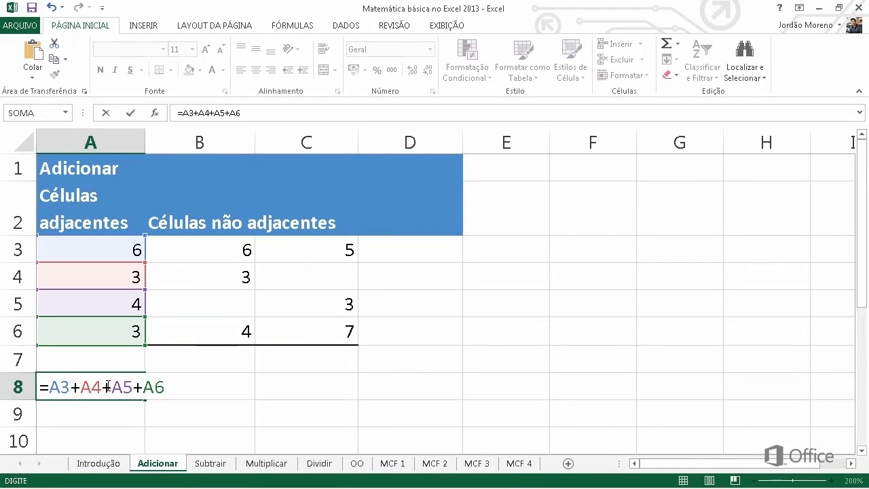
key("Return")
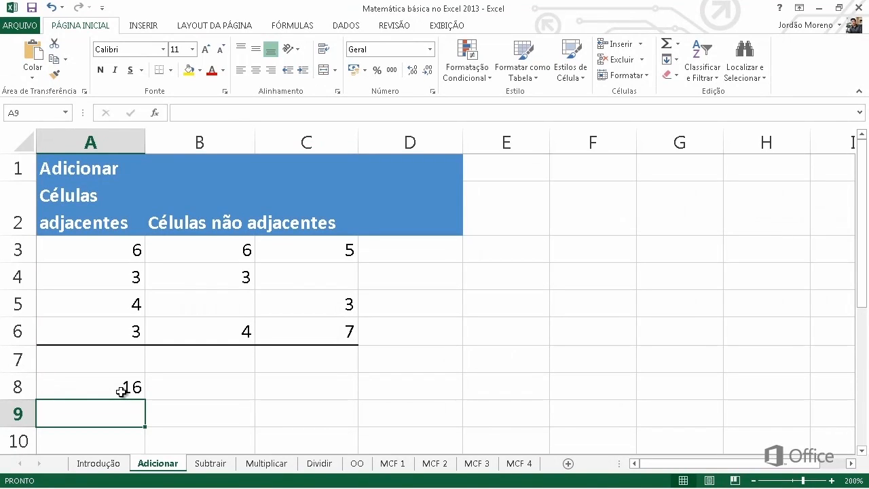
Step: Total A3:A6 in cell A7 with AutoSum and review the resulting SOMA formula in the cell
left_click(404, 251)
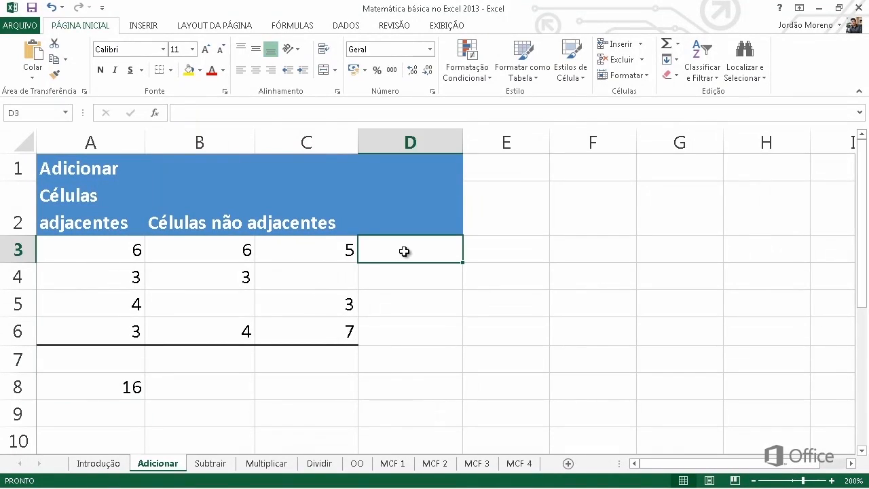
left_click(111, 359)
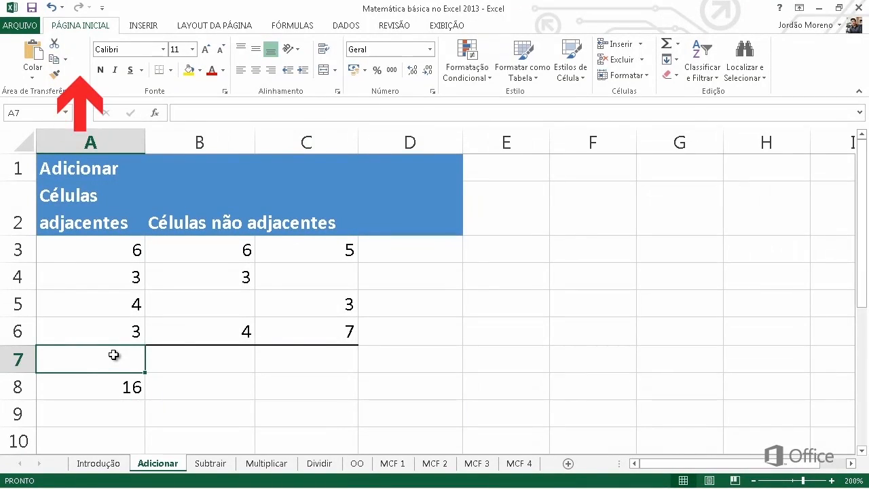
left_click(667, 44)
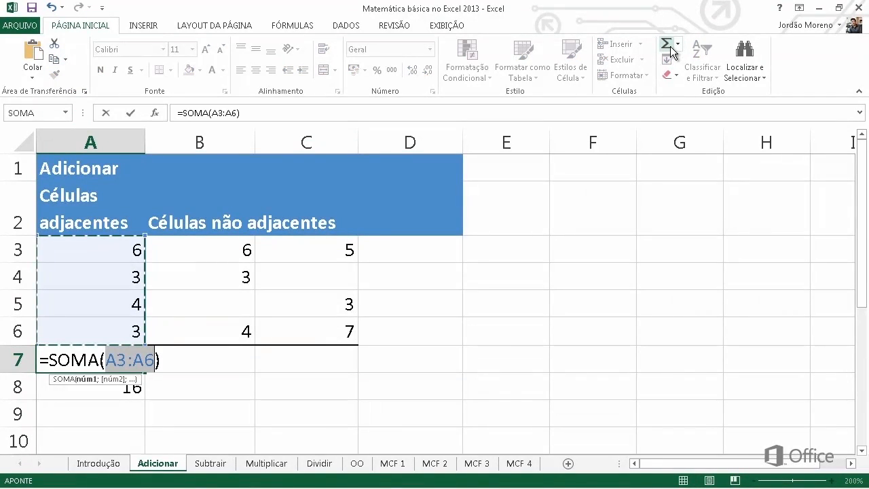
left_click(671, 48)
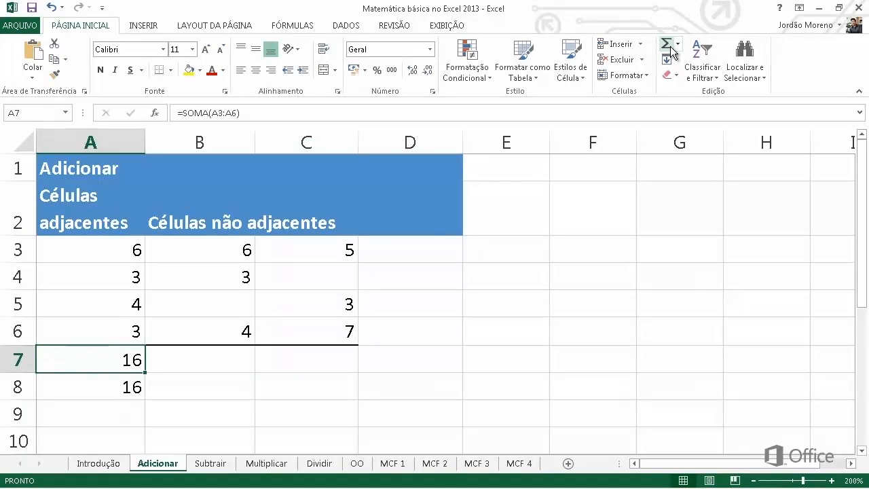
double_click(39, 360)
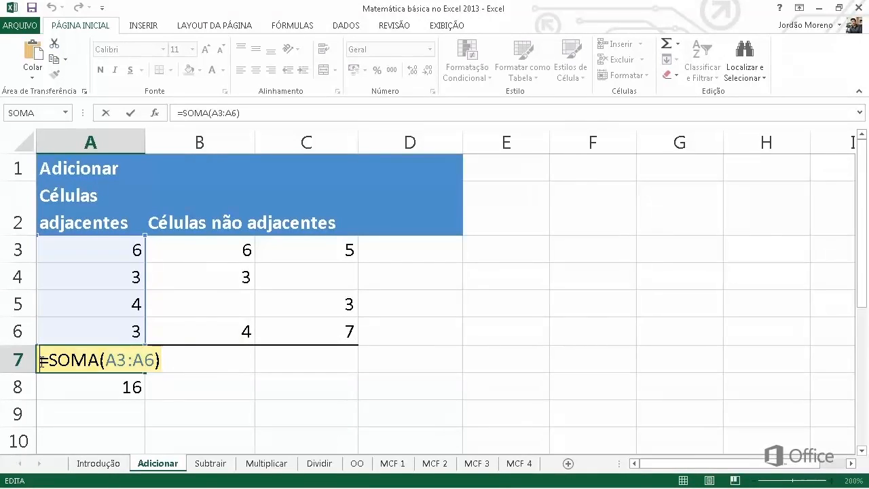
key("ctrl+Return")
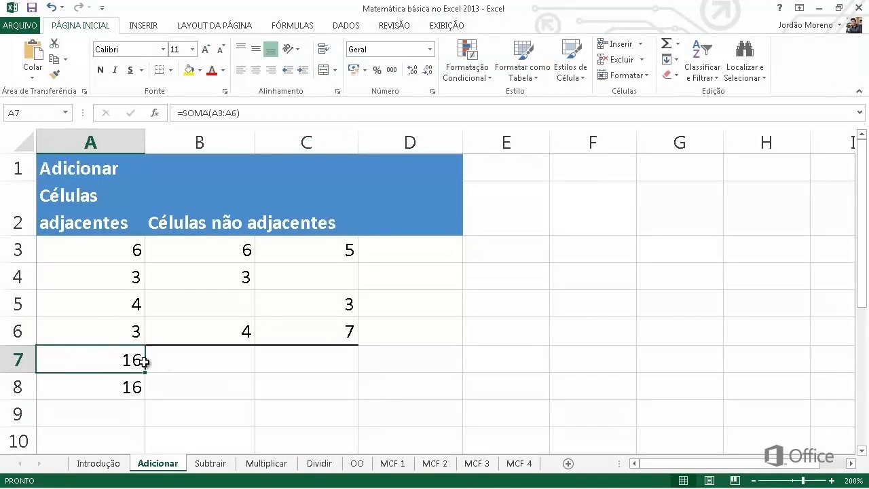
left_click(165, 362)
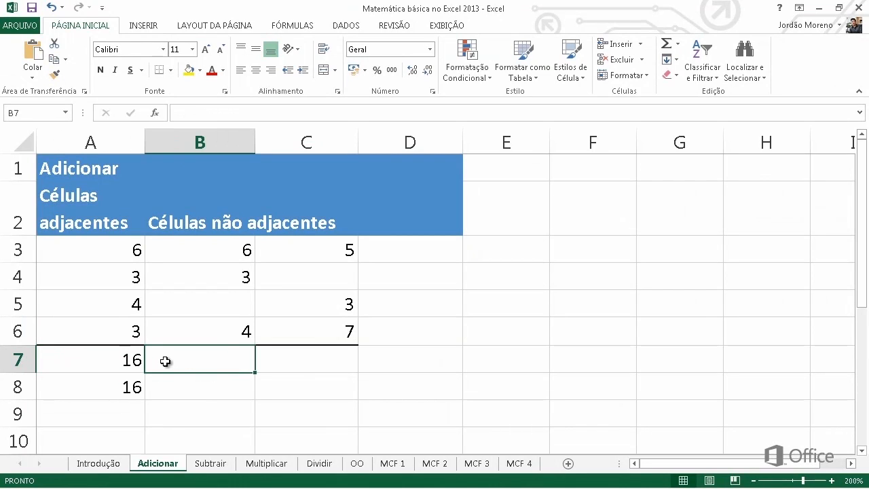
left_click(668, 44)
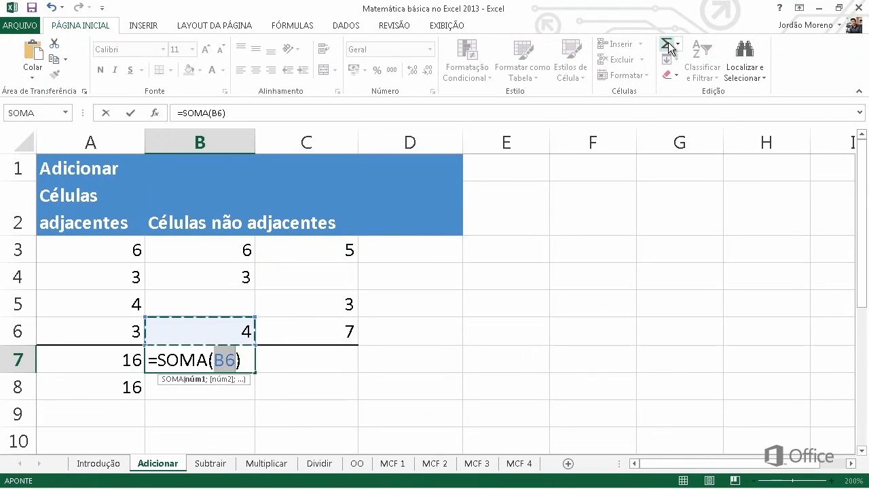
key("Escape")
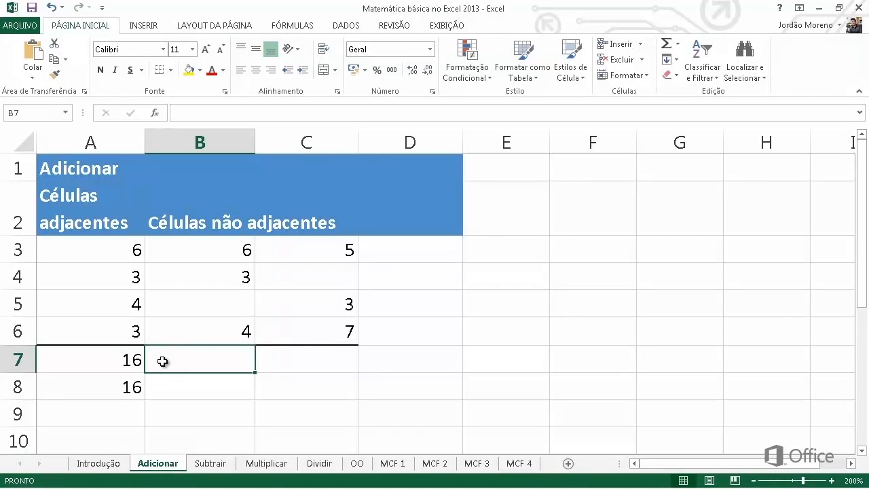
Step: Enter a SOMA formula in cell B7 that adds the non-adjacent cells A3, B4 and the range C3:C6
type("=S")
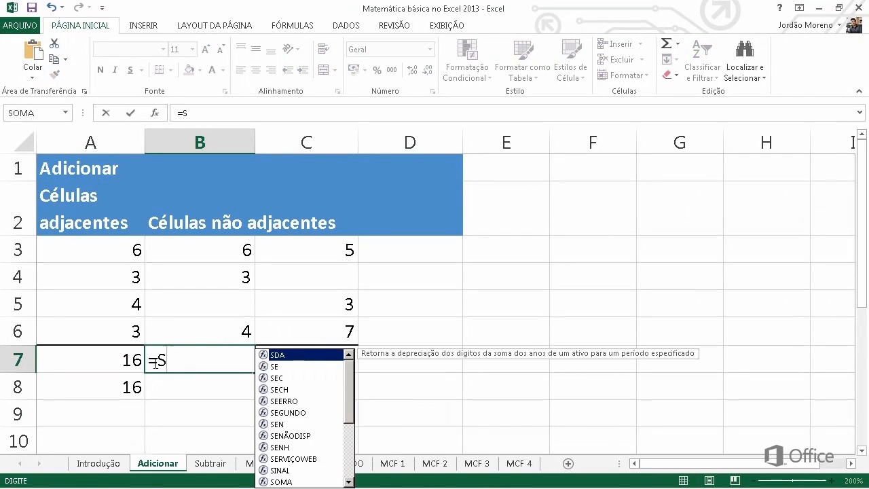
type("OMA")
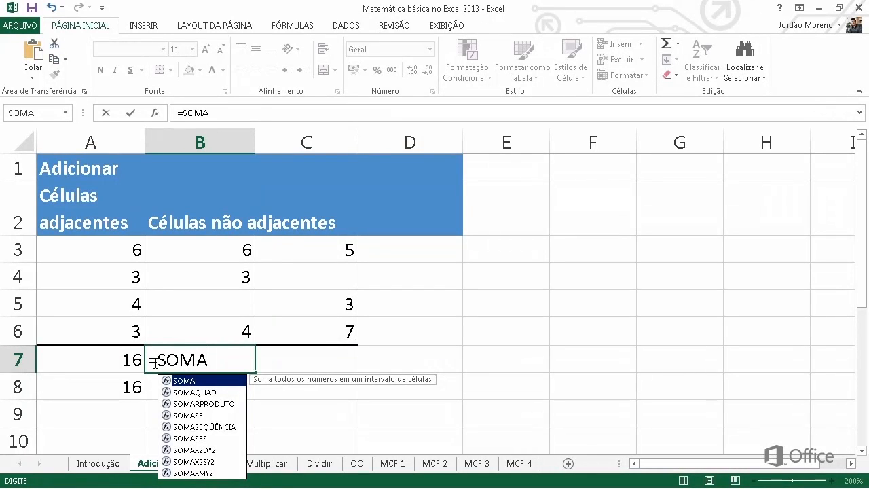
type("(")
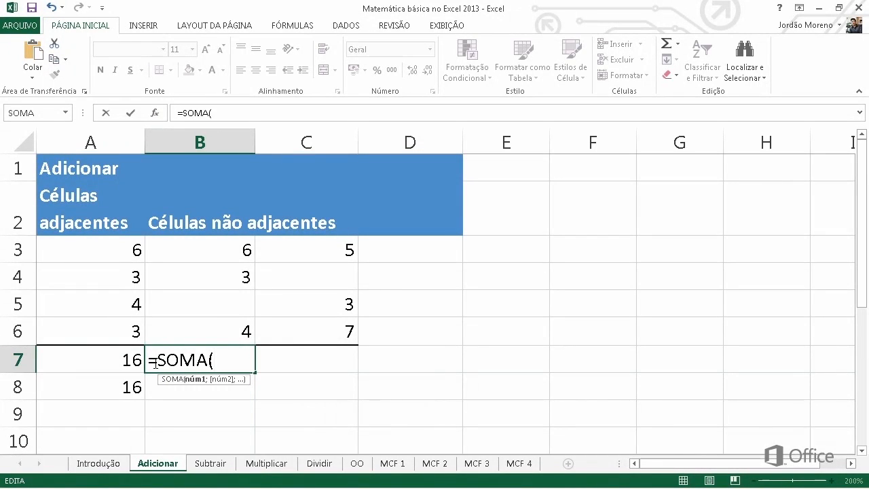
left_click(130, 257)
type(";")
left_click(188, 278)
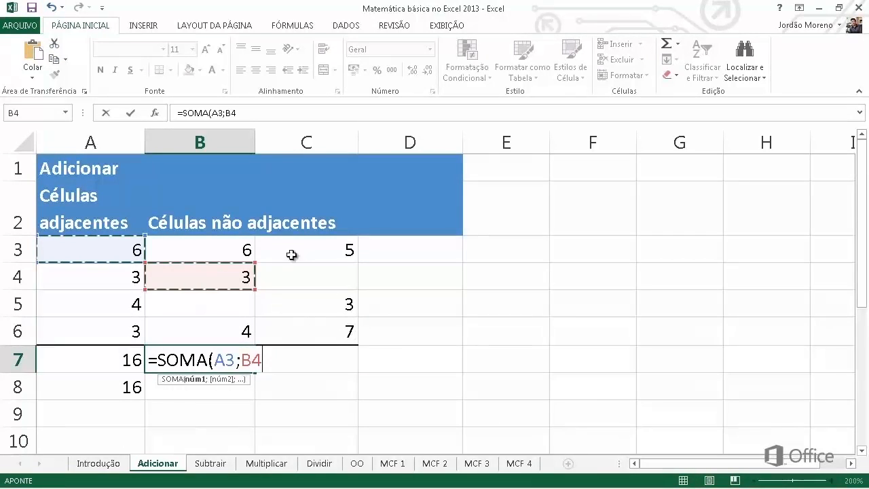
type(";")
left_click(306, 261)
left_click_drag(306, 261, 303, 333)
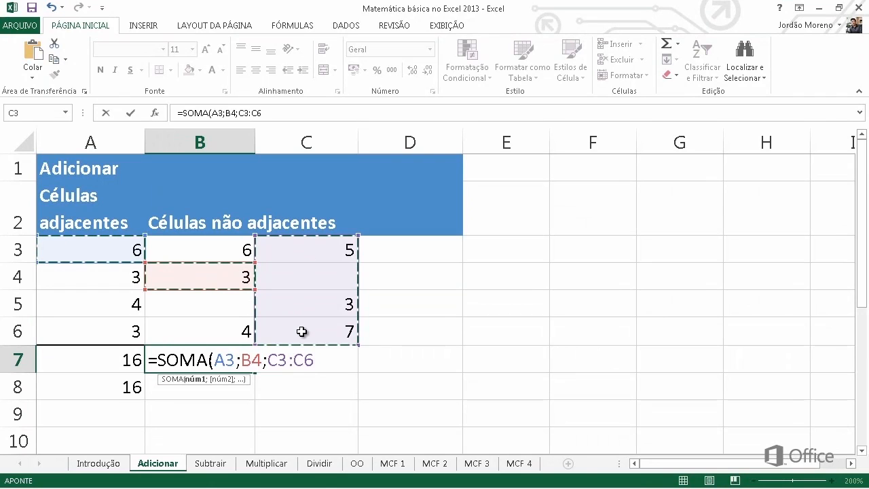
key("Return")
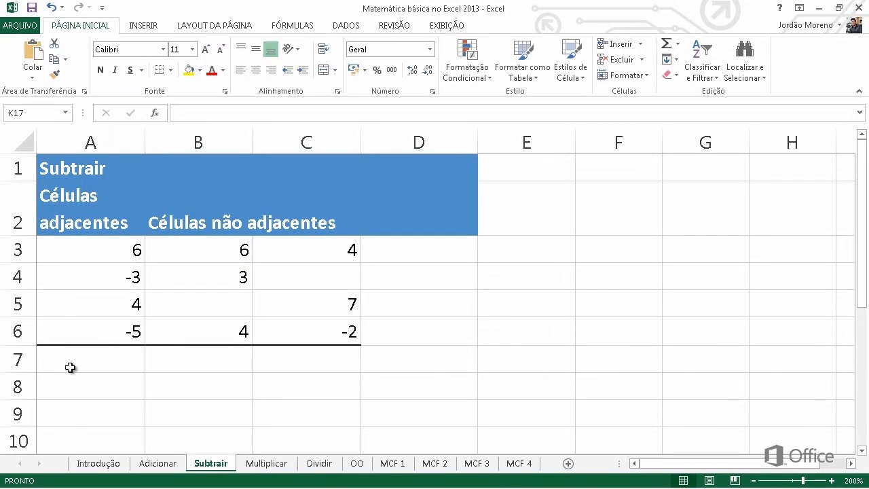
Step: Enter the formula =A3-A4-A5-A6 in cell A7 of the Subtrair sheet
left_click(70, 368)
type("=")
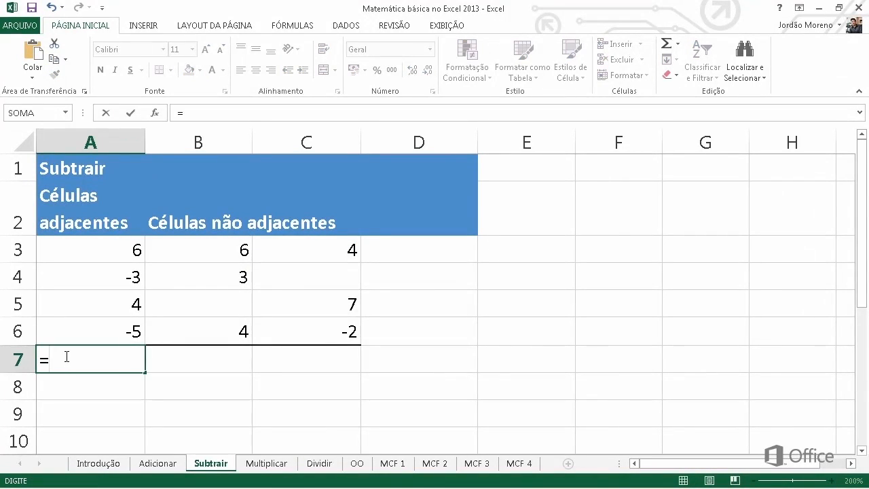
left_click(68, 251)
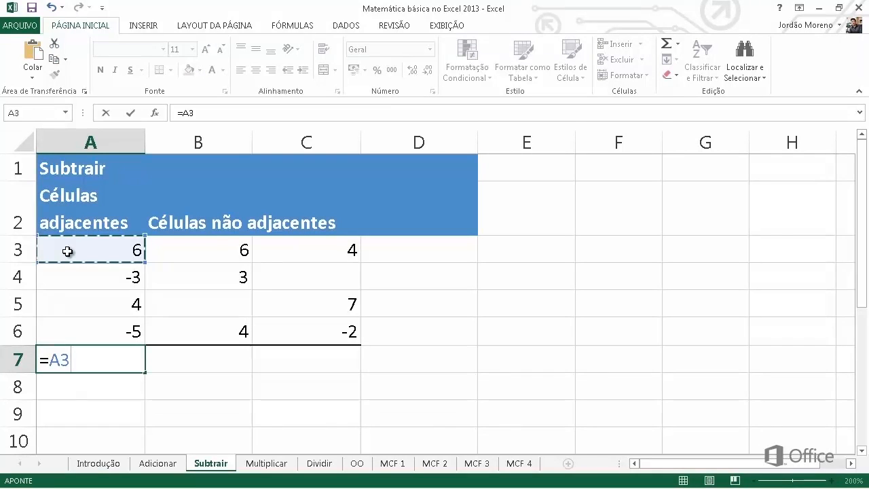
type("-")
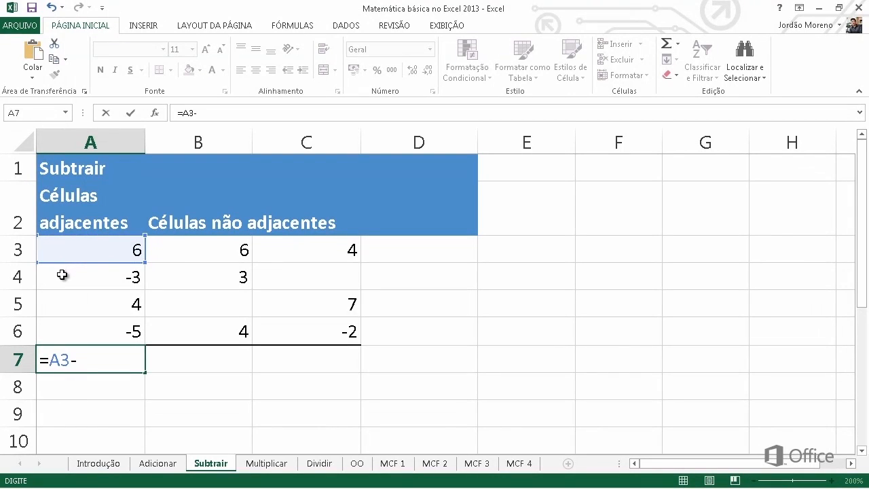
left_click(62, 275)
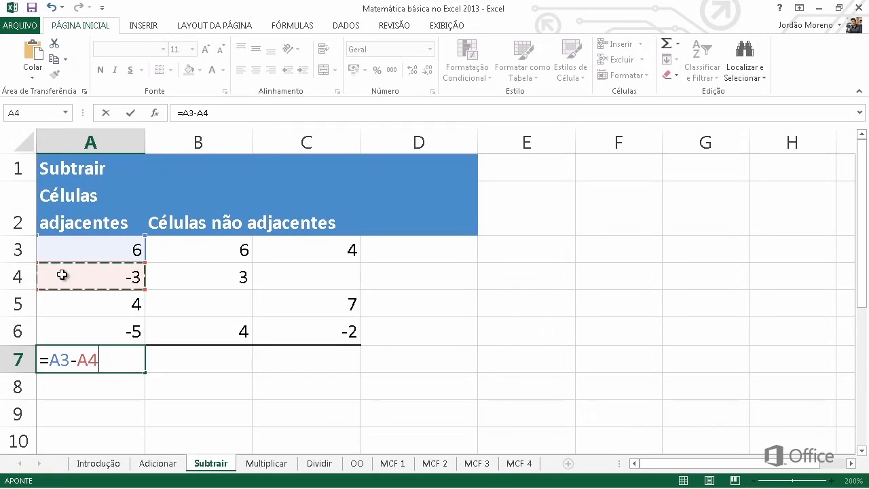
type("-")
left_click(60, 304)
type("-")
left_click(59, 332)
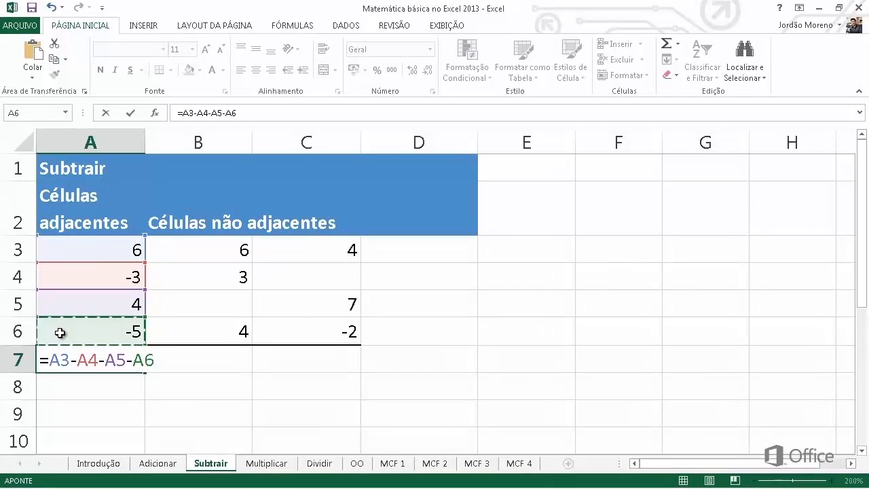
key("Return")
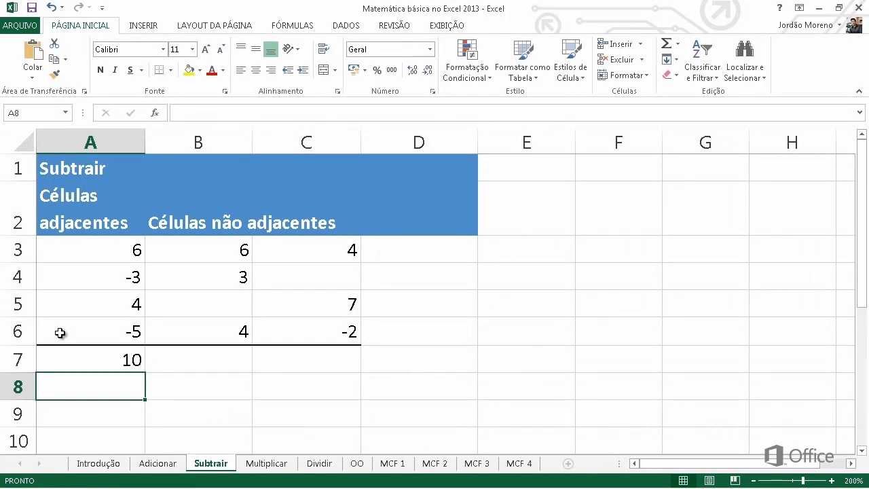
Step: Undo the subtraction formula in A7 and total A3:A6 there with AutoSum instead
key("ctrl+z")
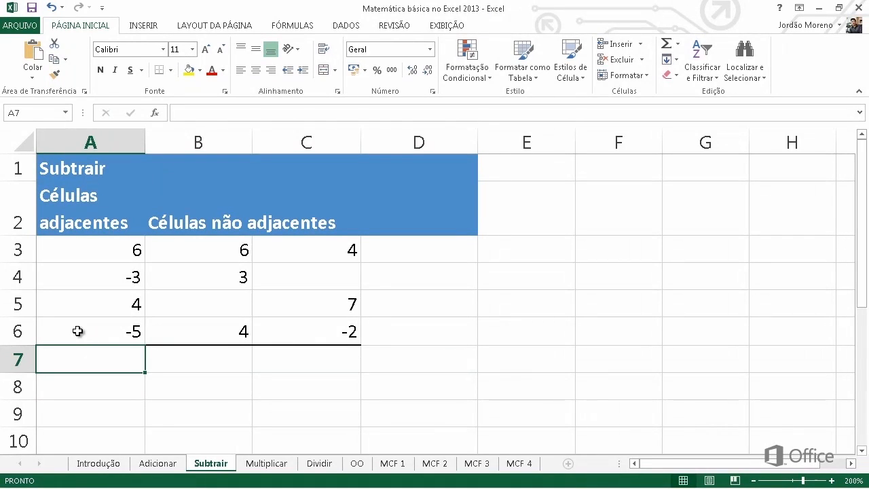
key("alt+equal")
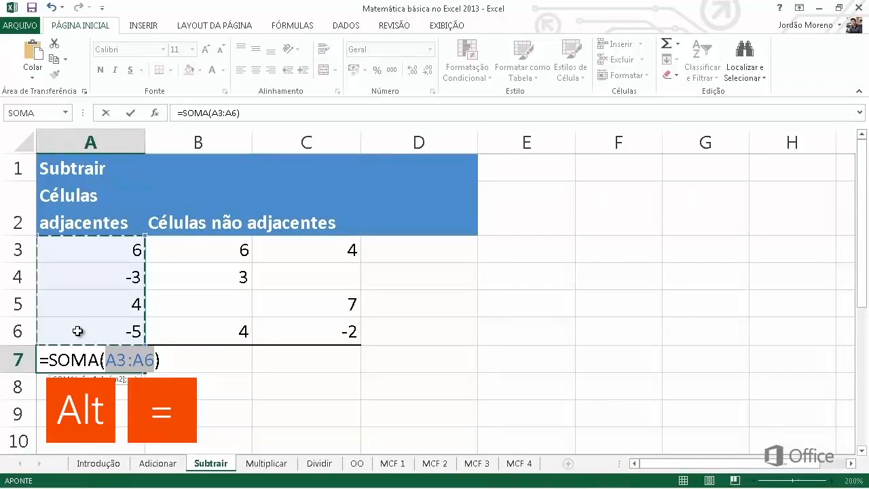
key("Return")
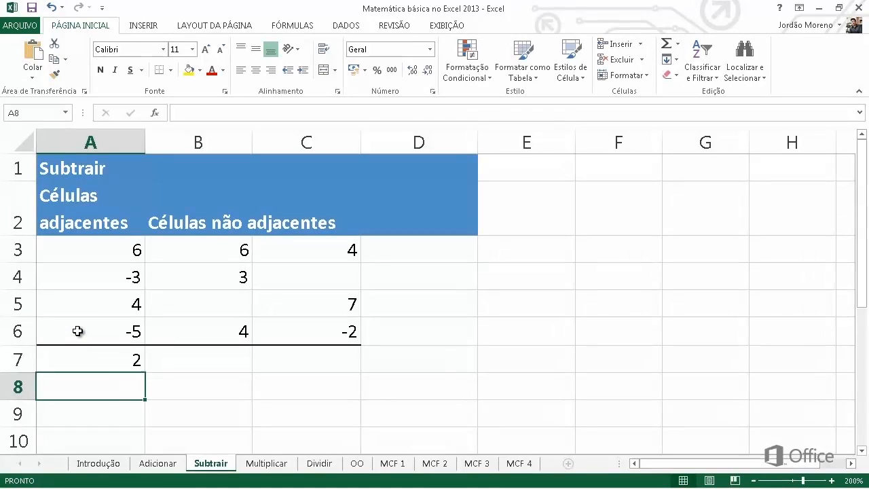
Step: Enter the formula =SOMA(B3:B6)-SOMA(C3:C6) in cell B7 of the Subtrair sheet
double_click(149, 361)
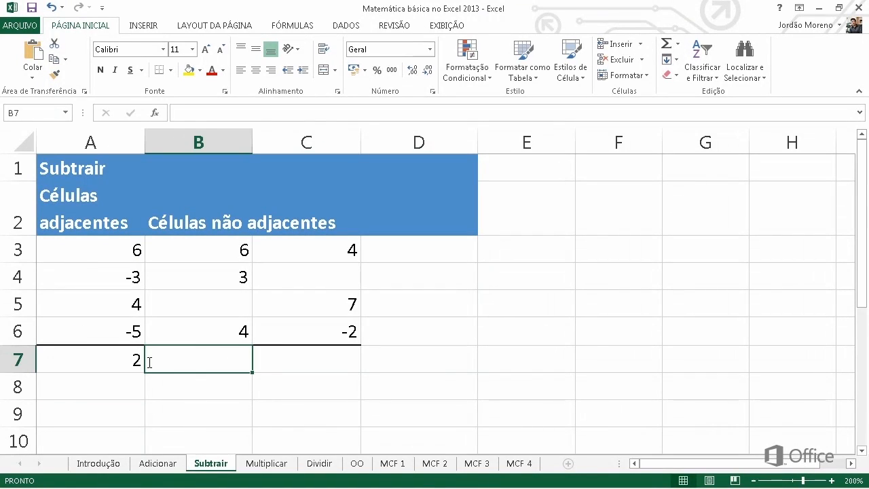
type("=SO")
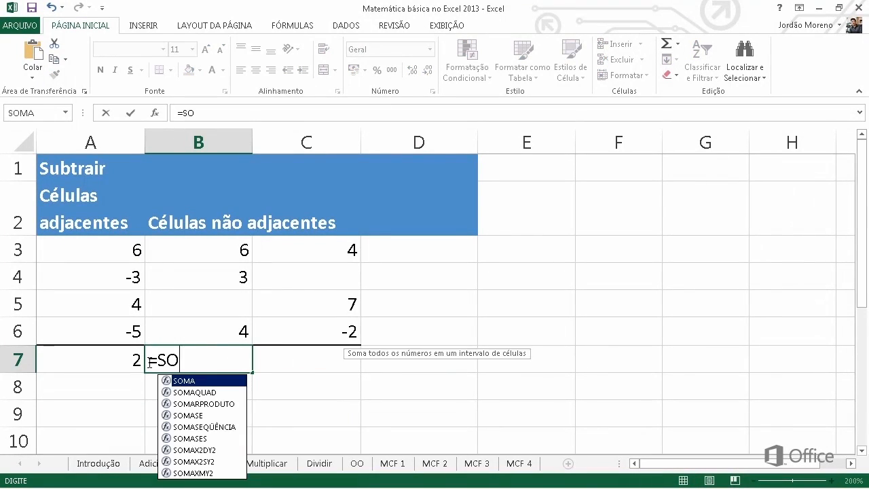
type("MA(")
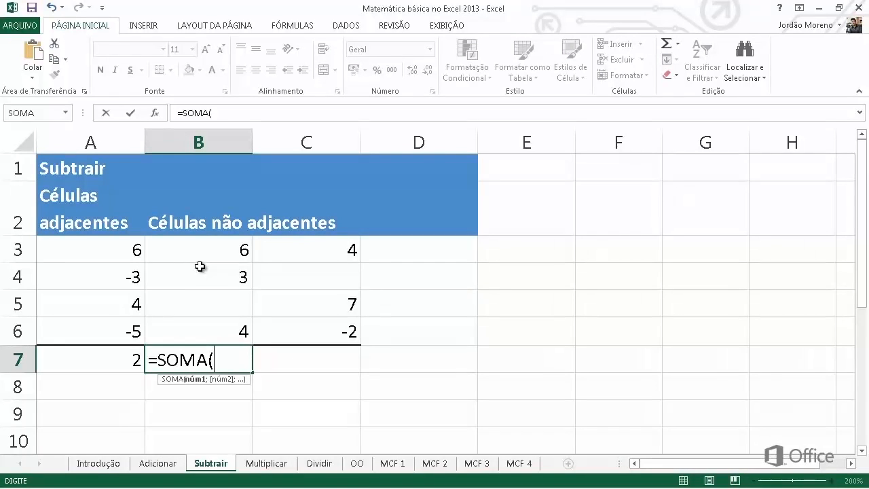
left_click_drag(199, 266, 202, 329)
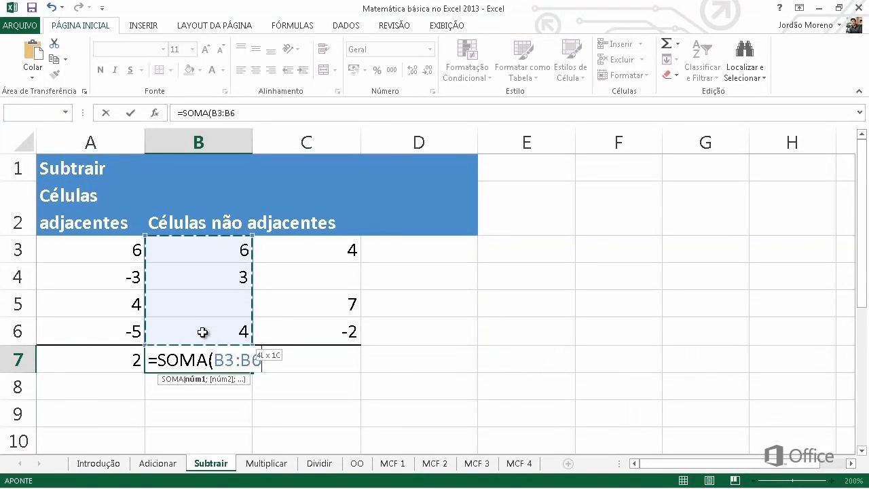
type(")-")
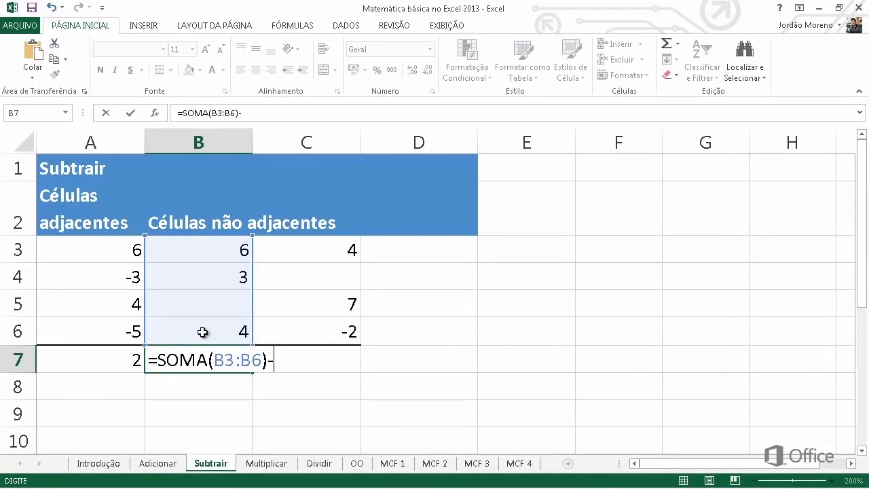
type("SOMA")
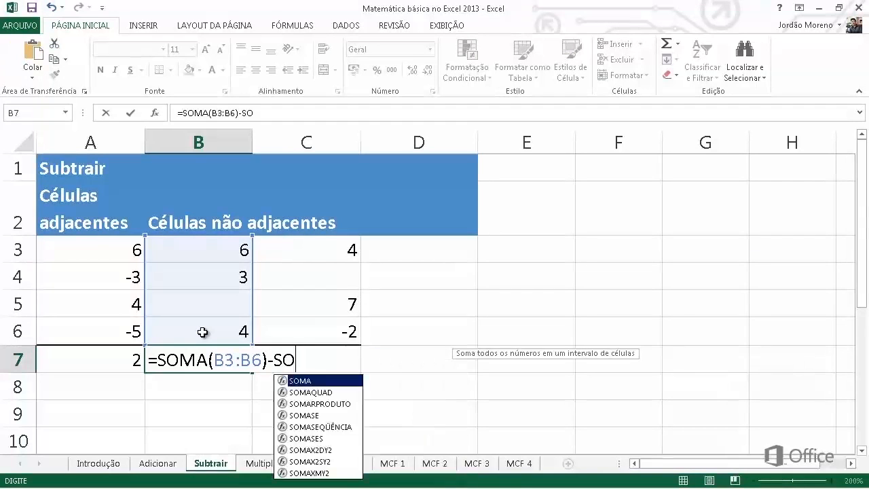
type("(")
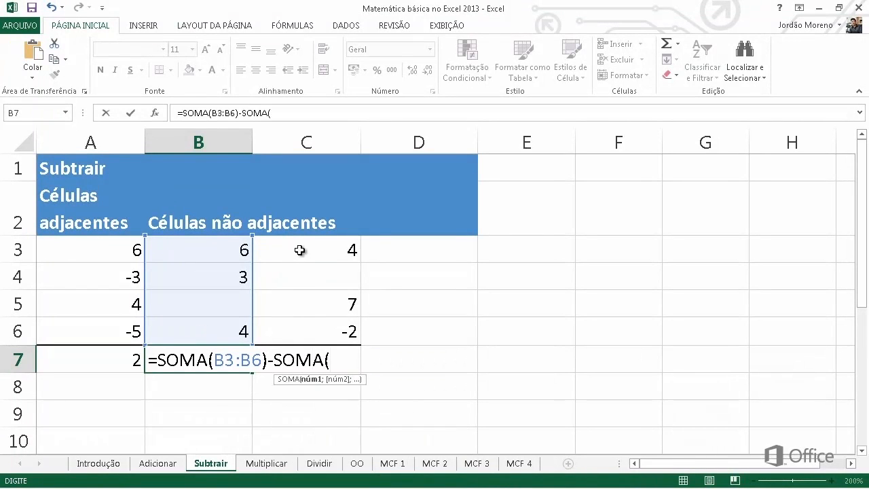
left_click_drag(301, 249, 292, 330)
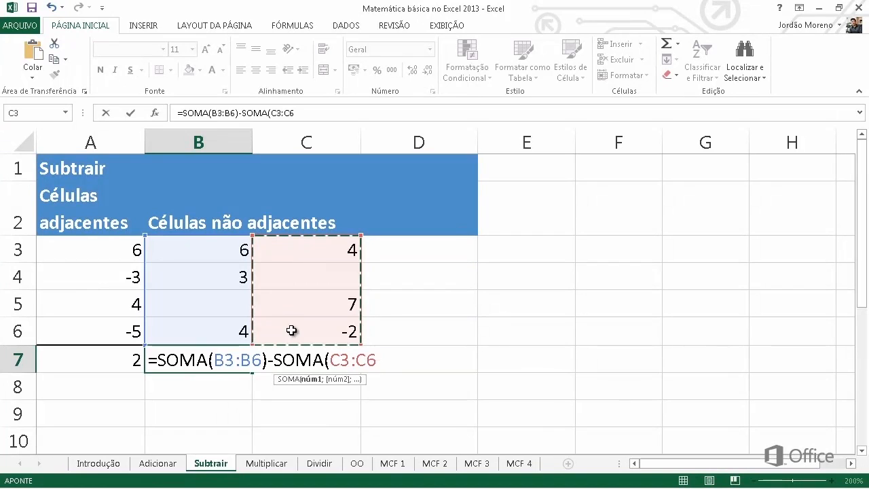
type(")")
key("Return")
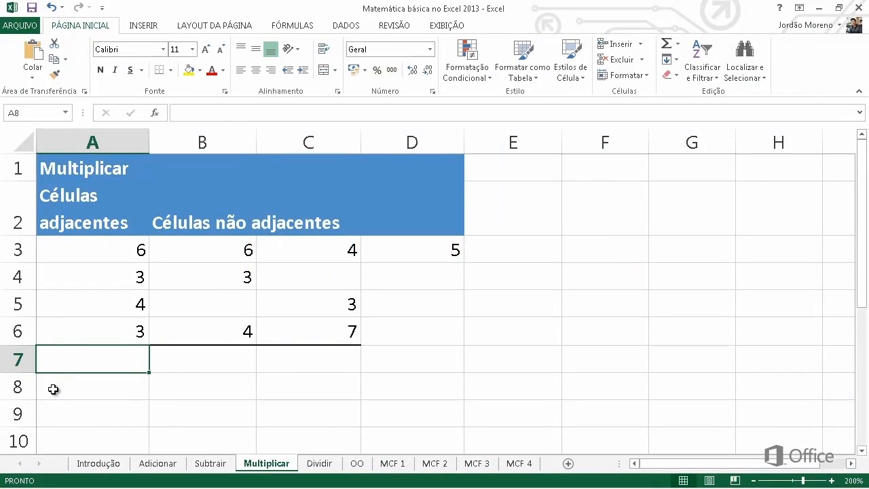
Step: Enter the formula =A3*A4*A5*A6 in cell A8 of the Multiplicar sheet
double_click(52, 389)
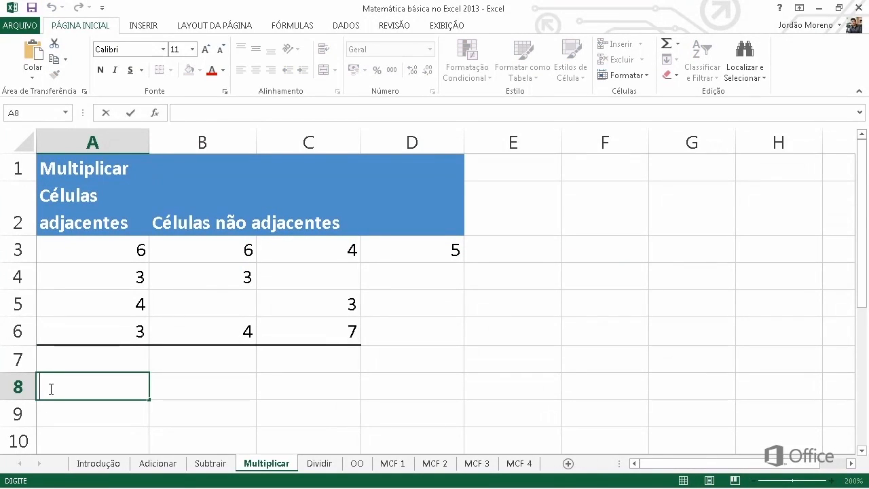
type("=A")
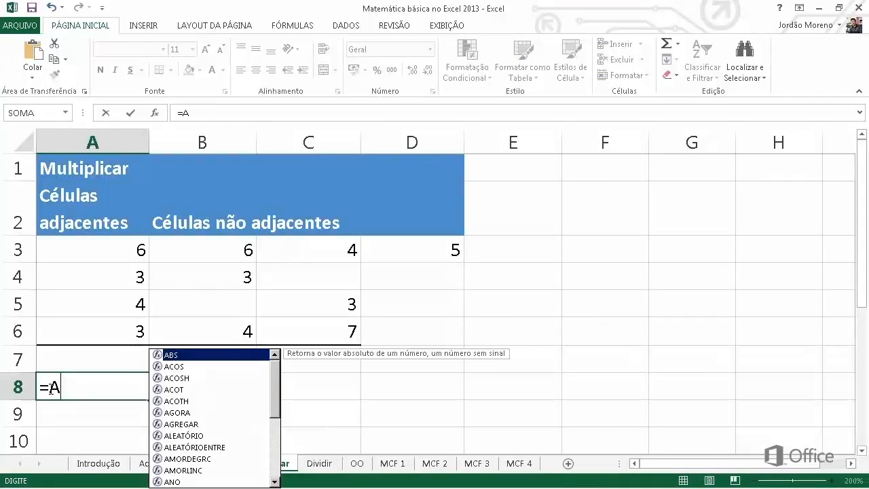
type("3*A4*")
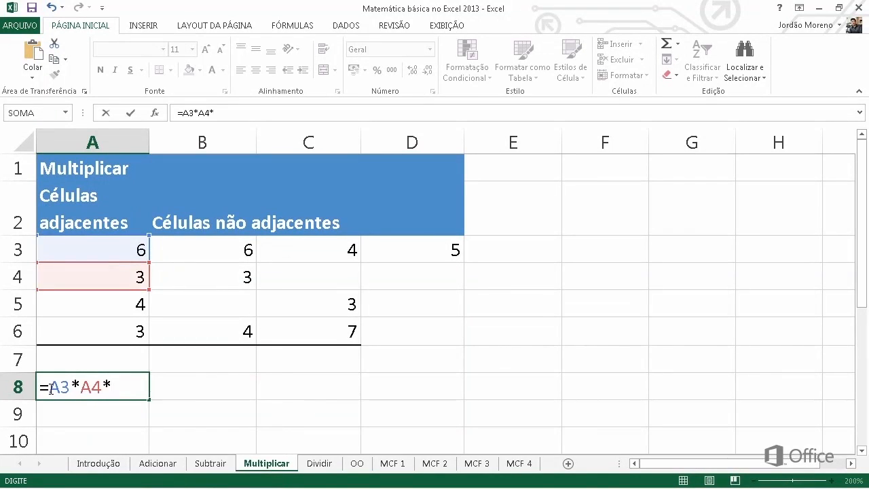
type("A5*")
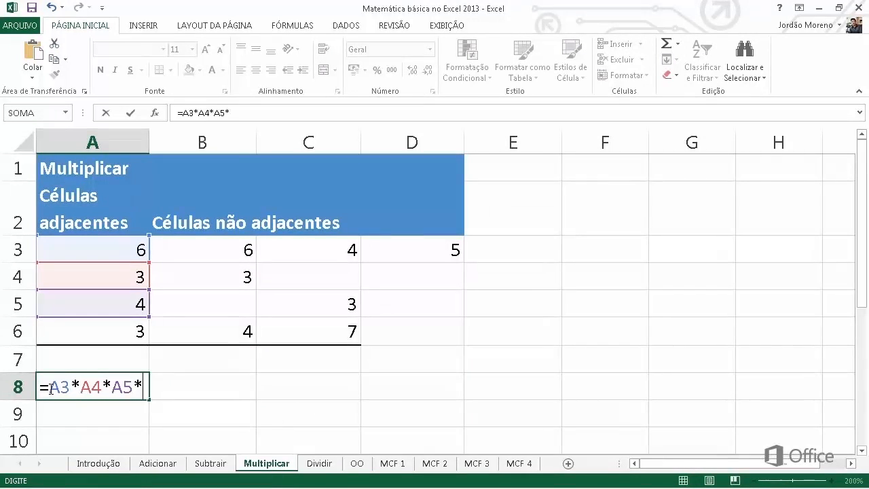
type("A6")
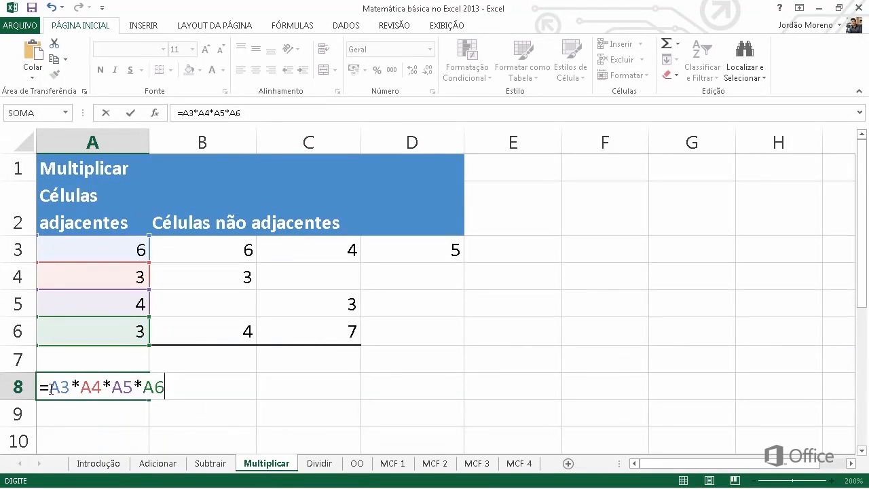
key("Return")
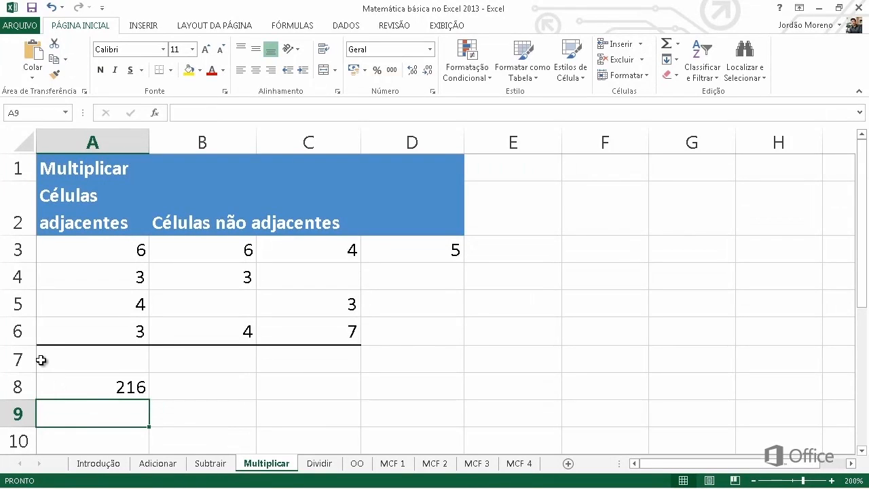
Step: Multiply the range A3:A6 in cell A7 of the Multiplicar sheet with the MULT function
double_click(41, 361)
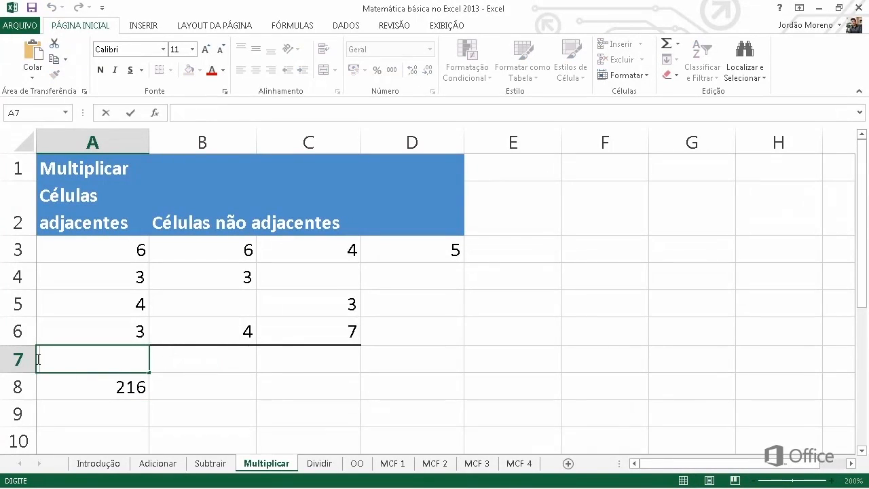
type("=")
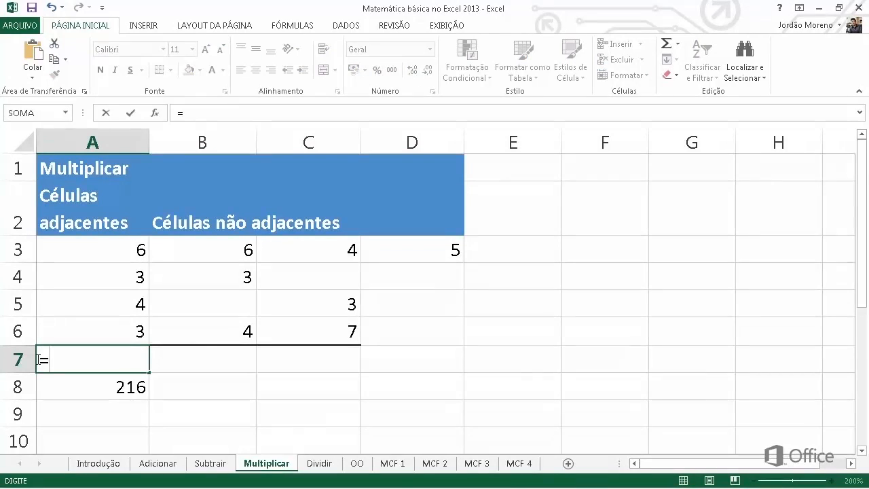
type("MUL")
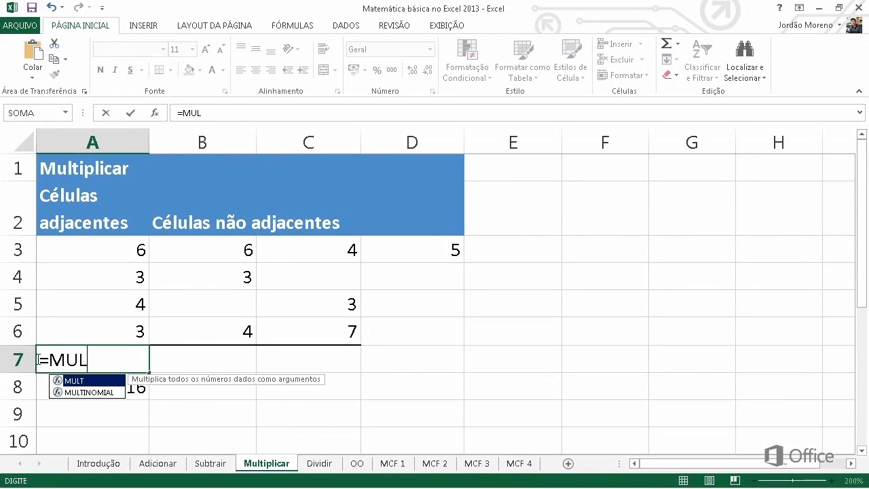
type("T(")
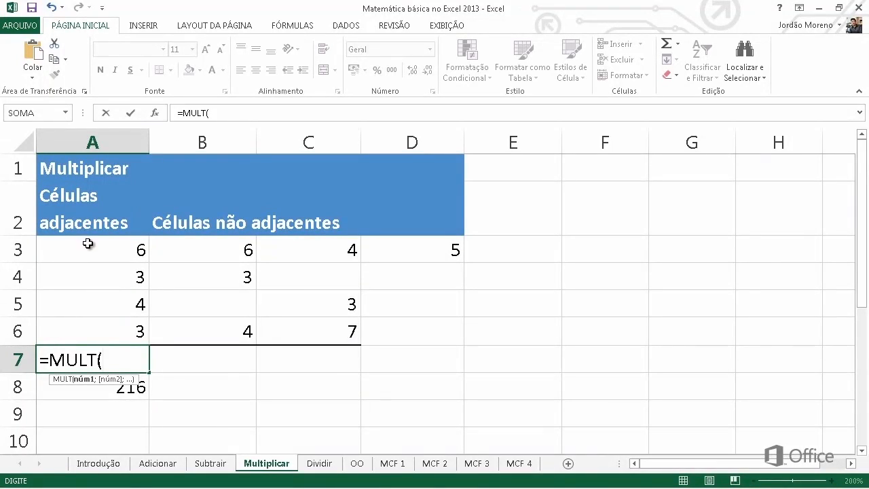
left_click_drag(88, 244, 93, 330)
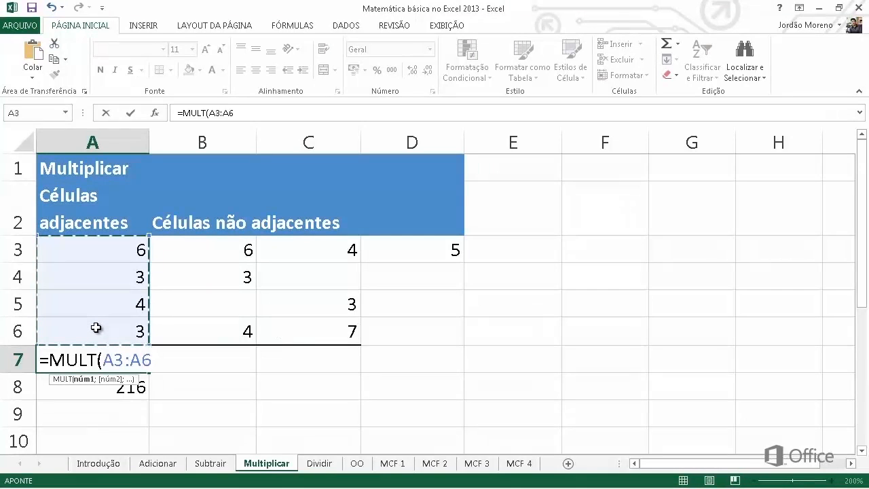
key("Return")
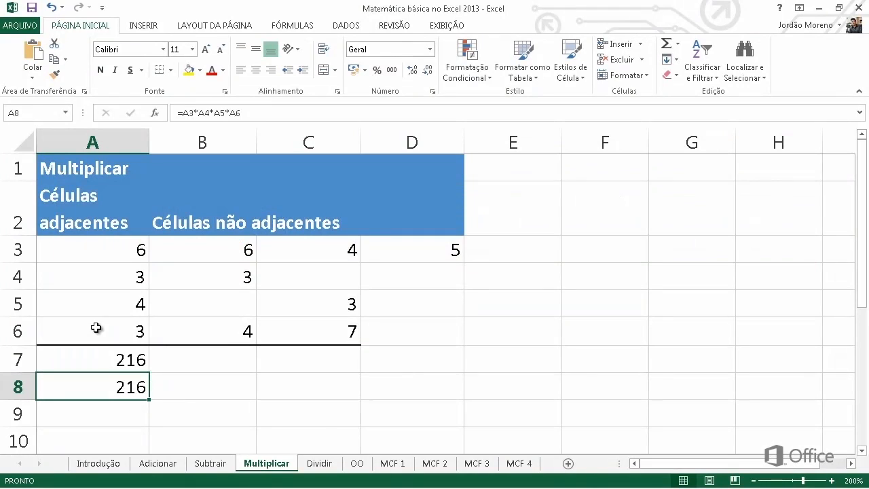
Step: Enter a MULT formula in cell B7 that multiplies the ranges B3:B6 and C3:C6 and cell D3
left_click(169, 359)
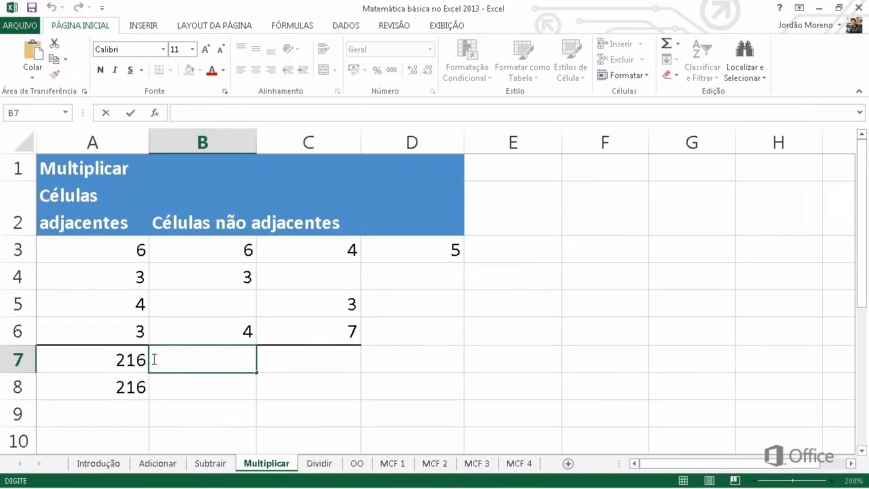
type("=")
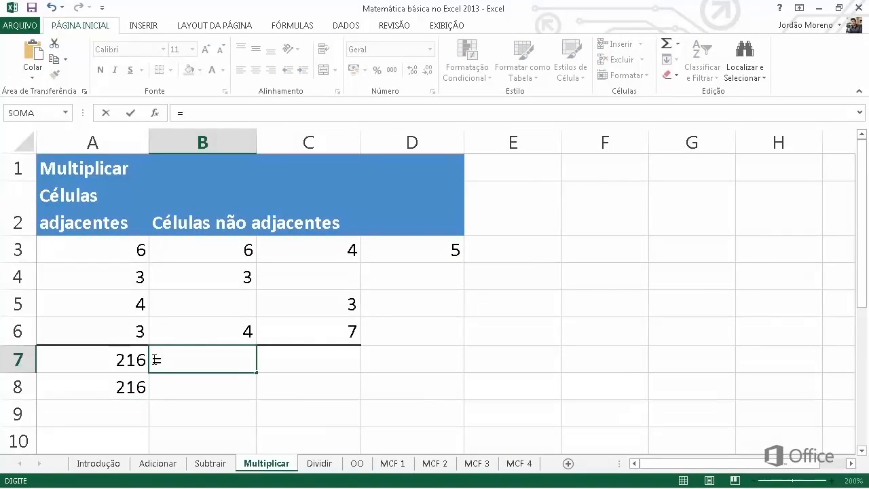
type("MULT")
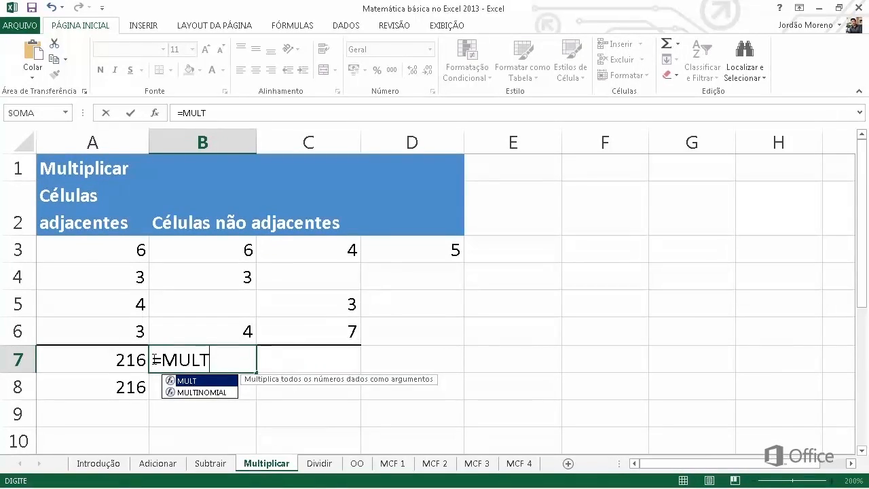
type("(")
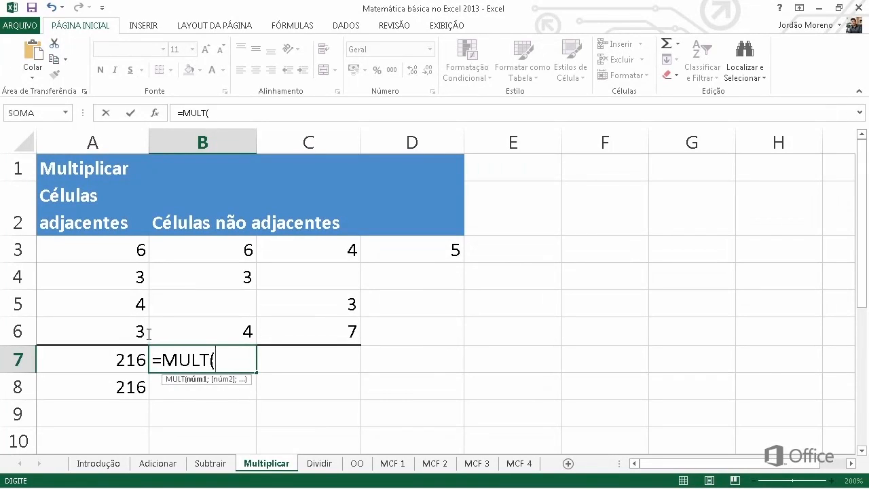
left_click(207, 253)
left_click_drag(207, 283, 229, 330)
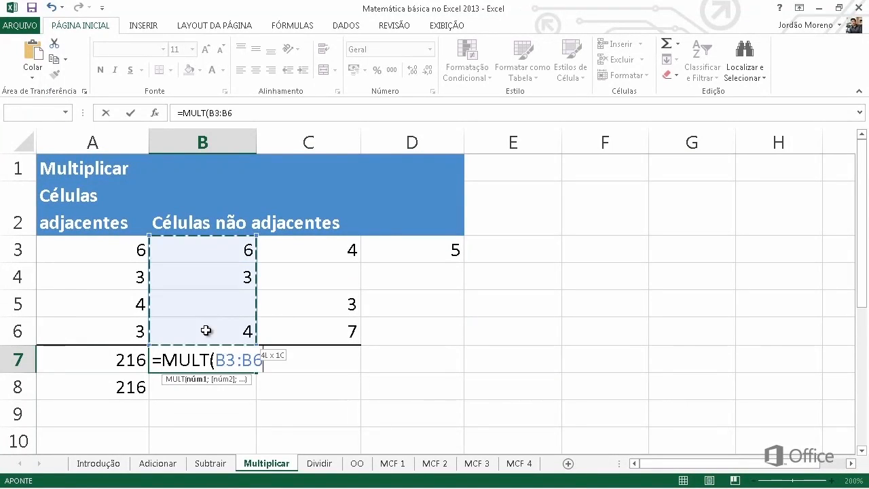
type(";")
left_click(288, 252)
left_click_drag(290, 308, 289, 333)
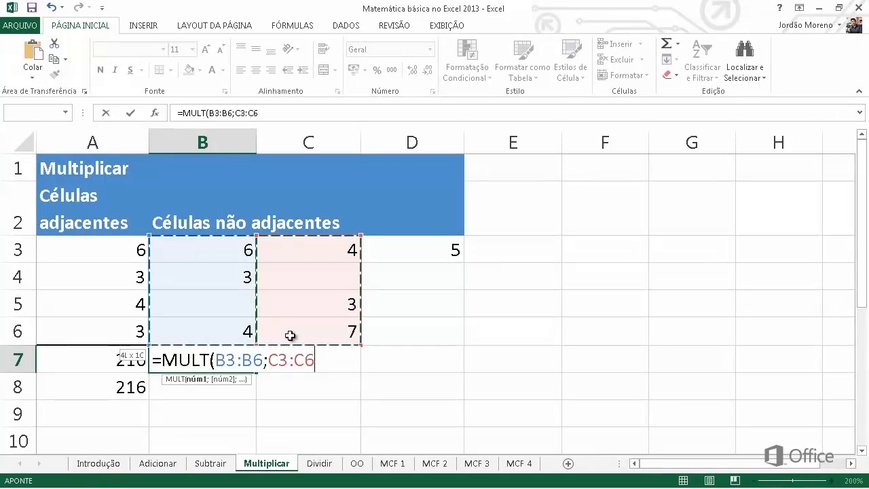
type(";")
left_click(453, 249)
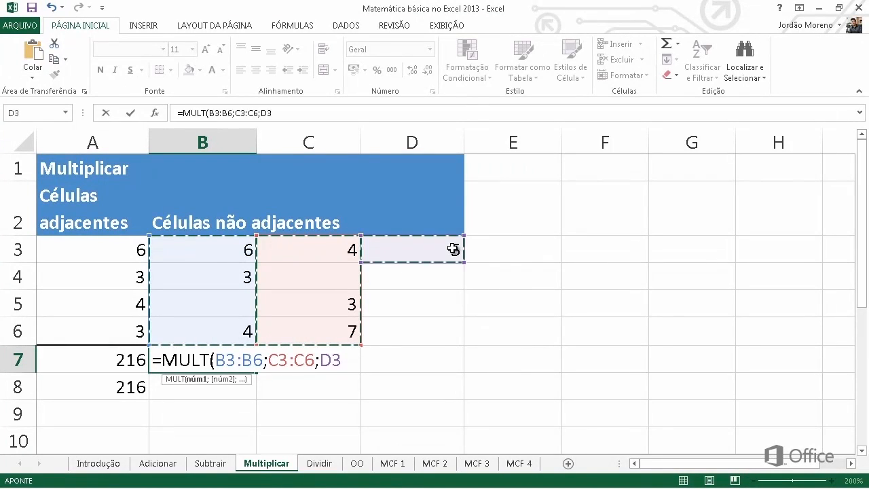
key("Return")
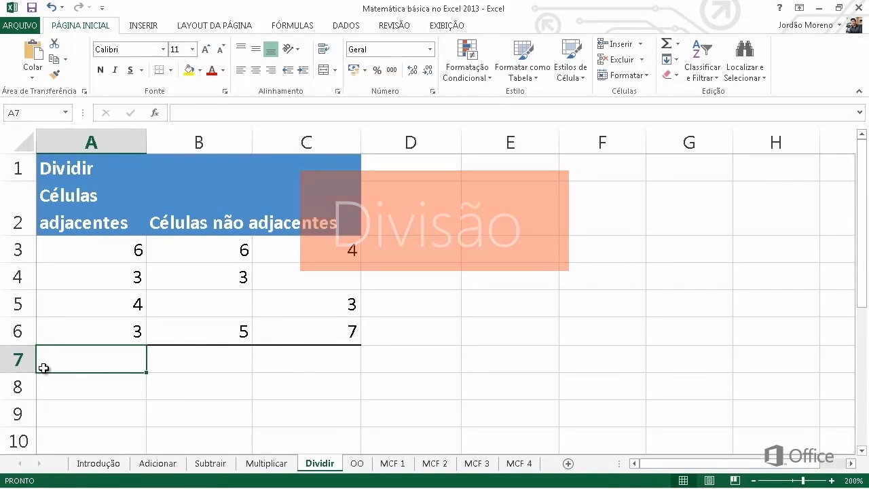
Step: Enter the formula =A3/A4/A5/A6 in cell A7 of the Dividir sheet
double_click(43, 368)
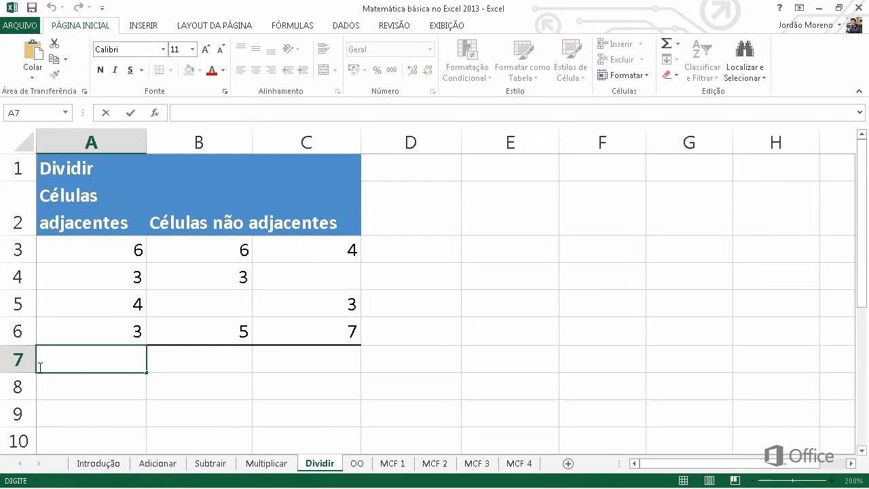
type("=")
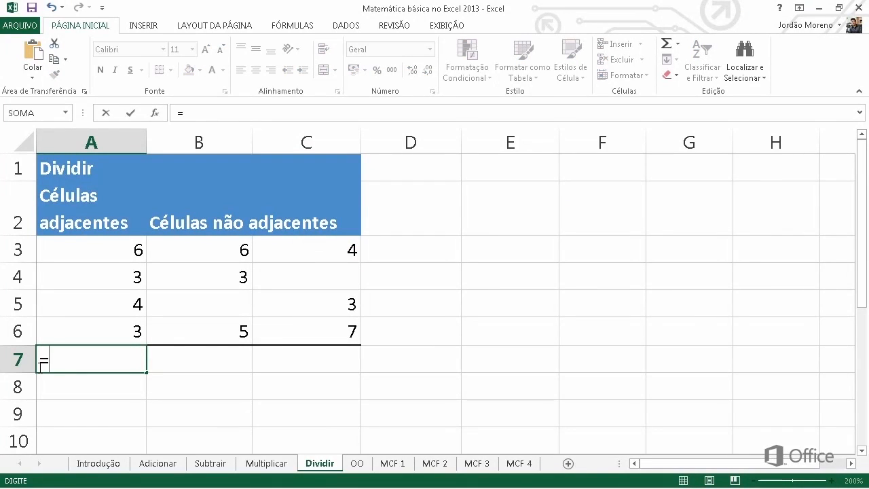
left_click(69, 253)
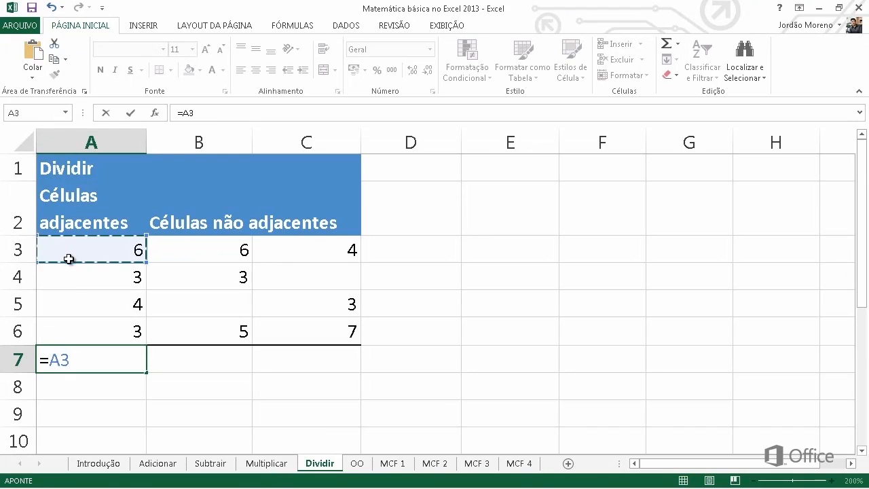
type("/")
left_click(70, 278)
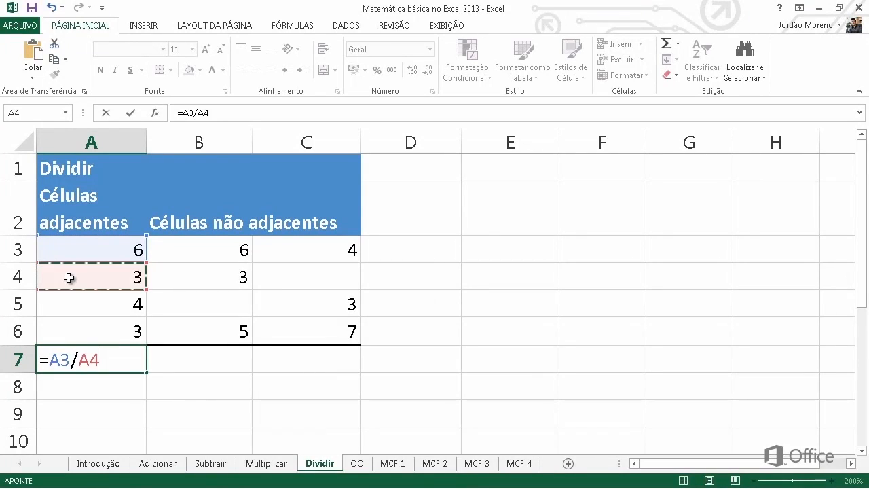
type("/")
left_click(71, 300)
type("/")
left_click(68, 330)
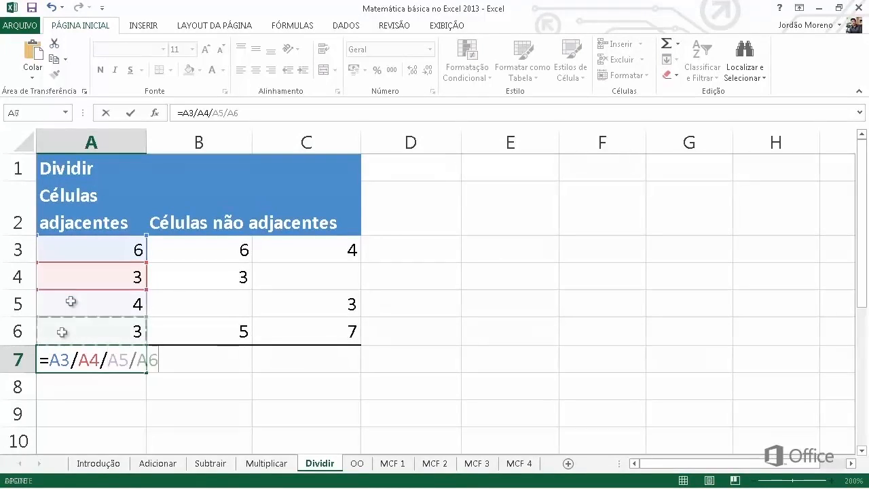
key("Return")
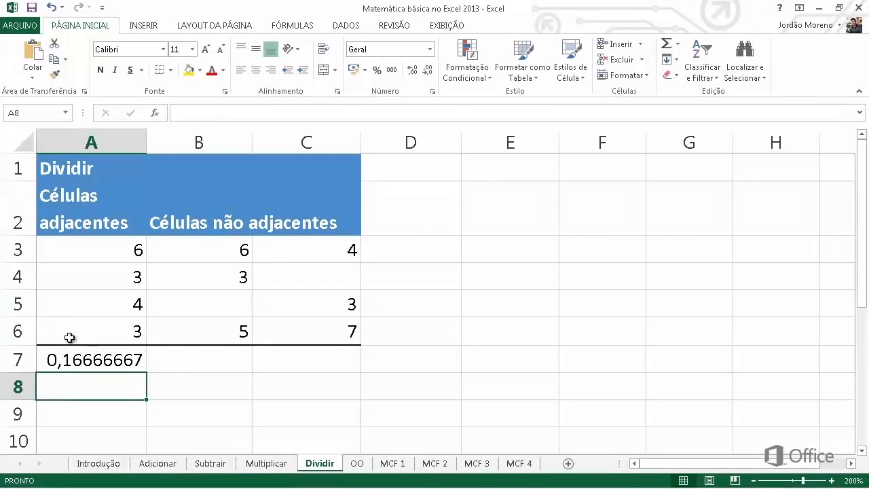
Step: Enter the formula =MULT(B3:B6)/SOMA(C3:C6) in cell B7 of the Dividir sheet
left_click(149, 361)
type("=")
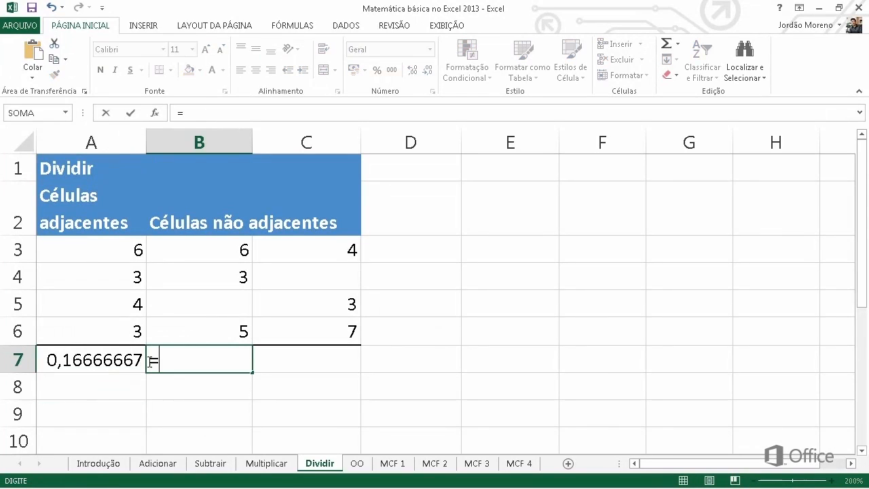
type("MU")
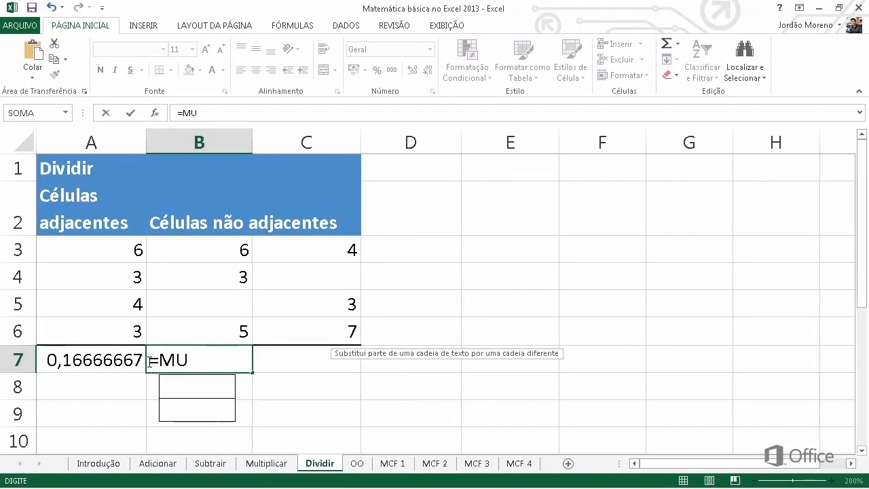
type("LT(B3:B6)/SOMA(C3:C6)")
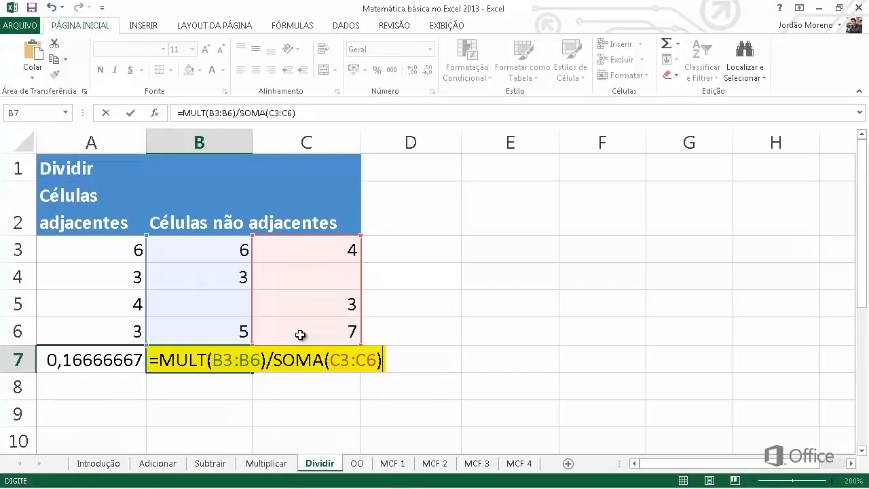
key("Return")
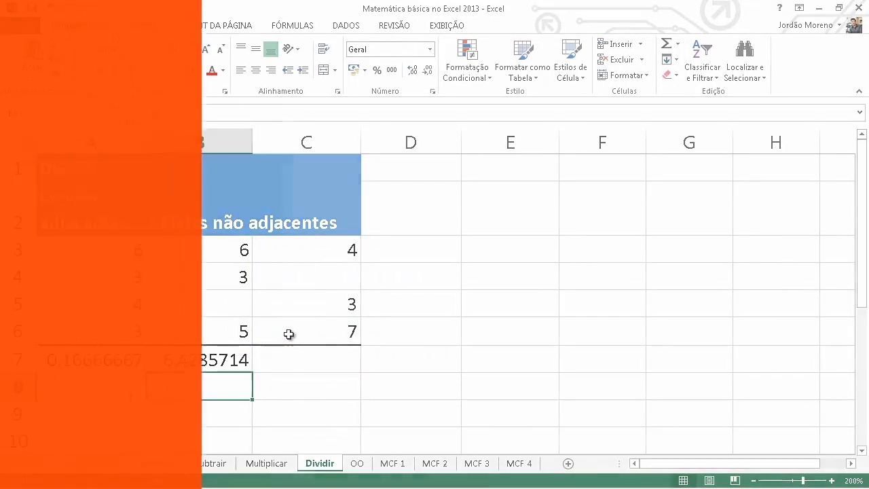